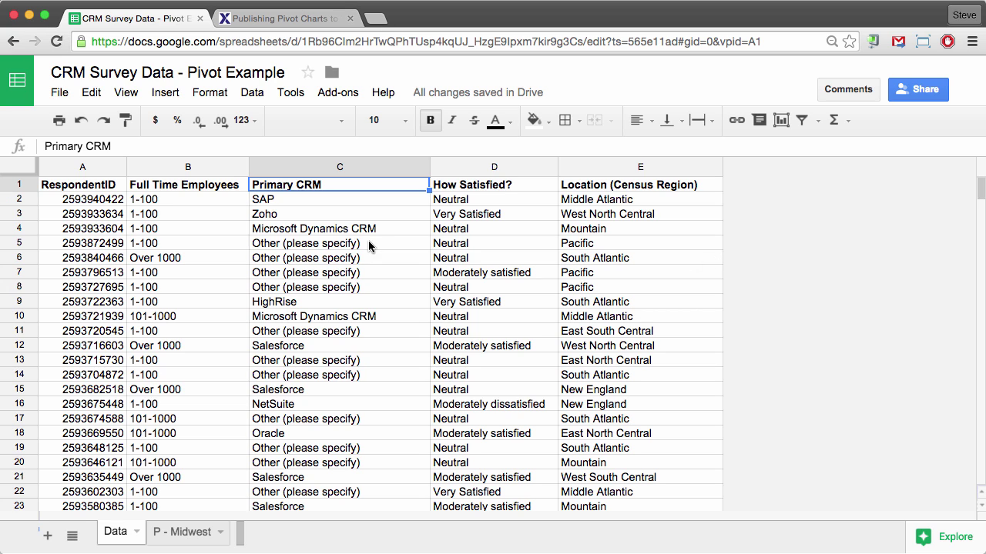
- Select the whole Data sheet and create a pivot table on a new sheet from range Data!1:753
left_click(18, 170)
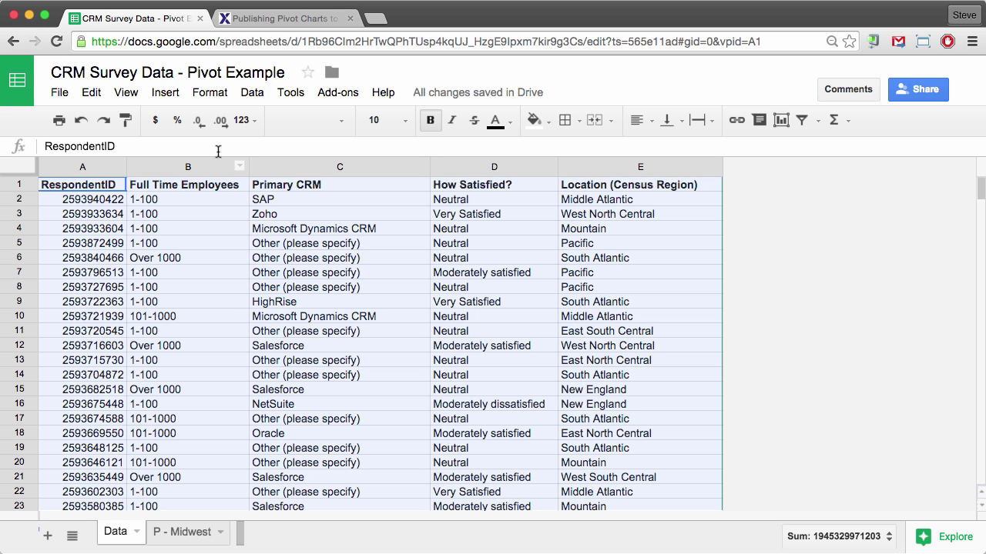
left_click(254, 97)
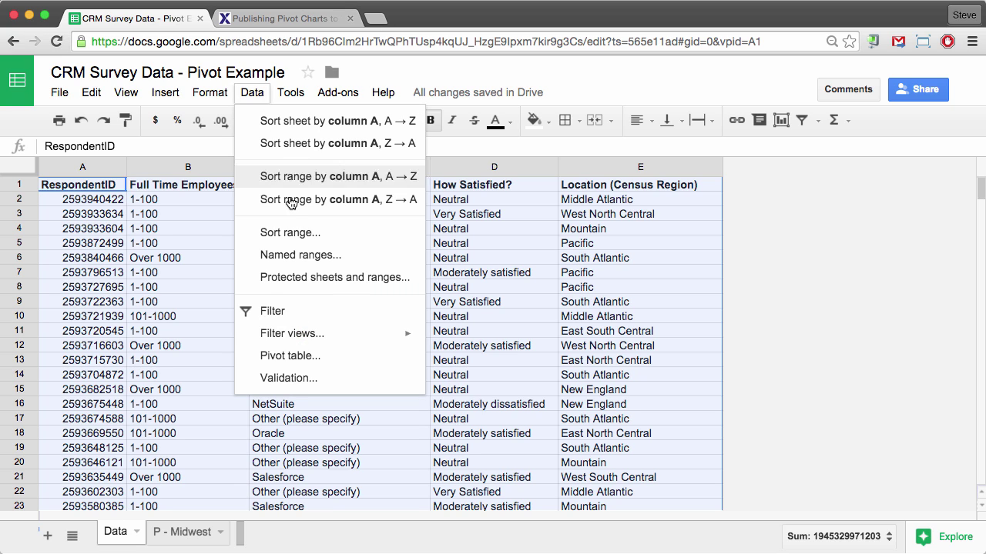
left_click(305, 359)
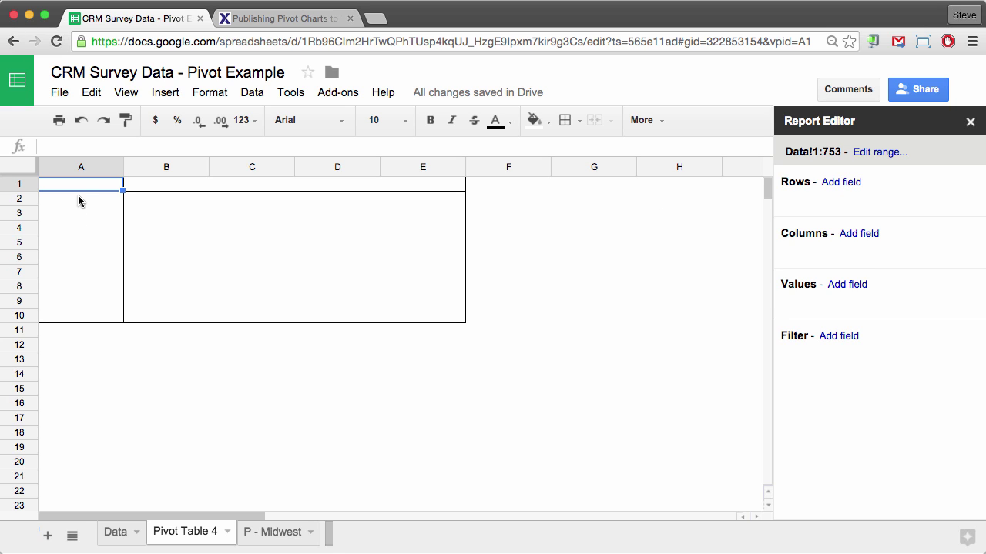
- Add Primary CRM as the pivot rows with the row grand total turned off
left_click(846, 185)
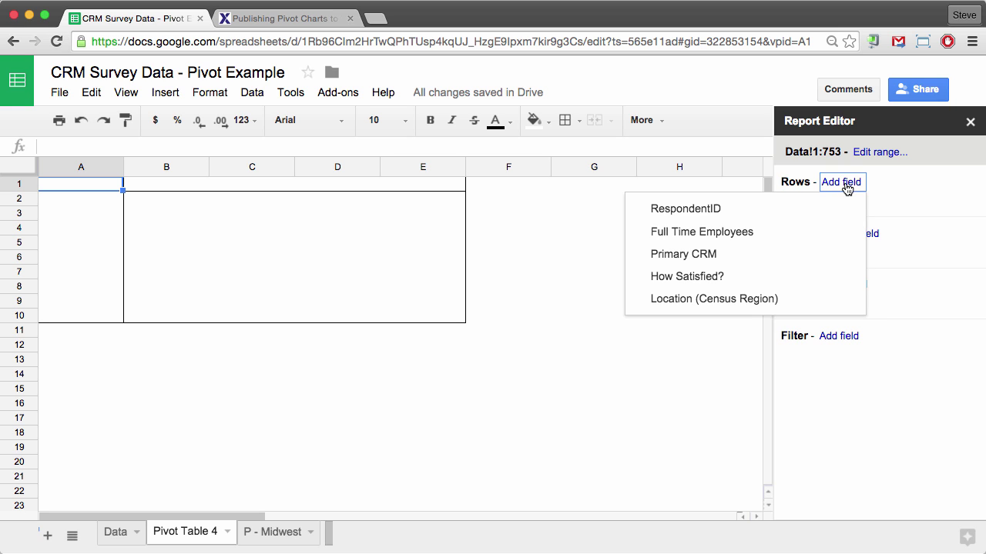
left_click(694, 255)
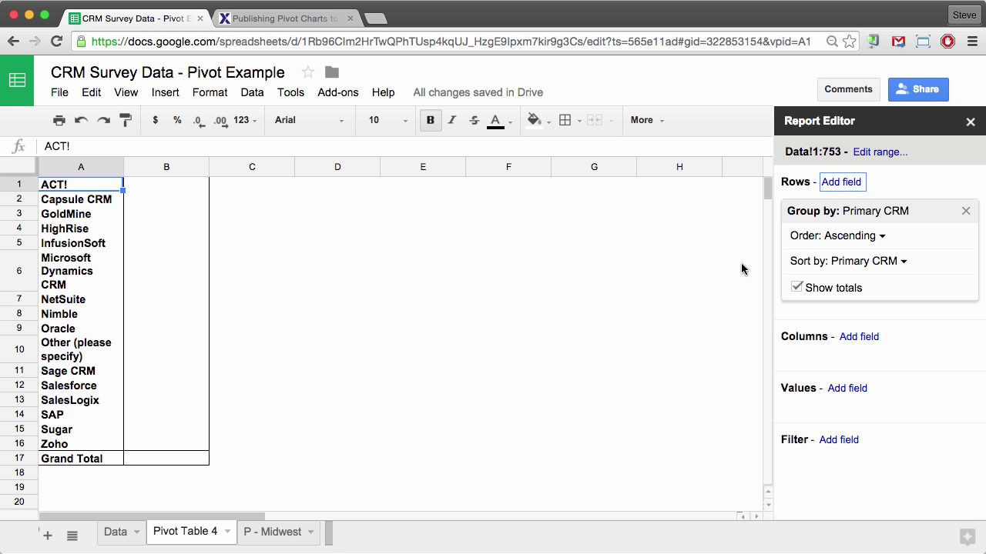
left_click(797, 287)
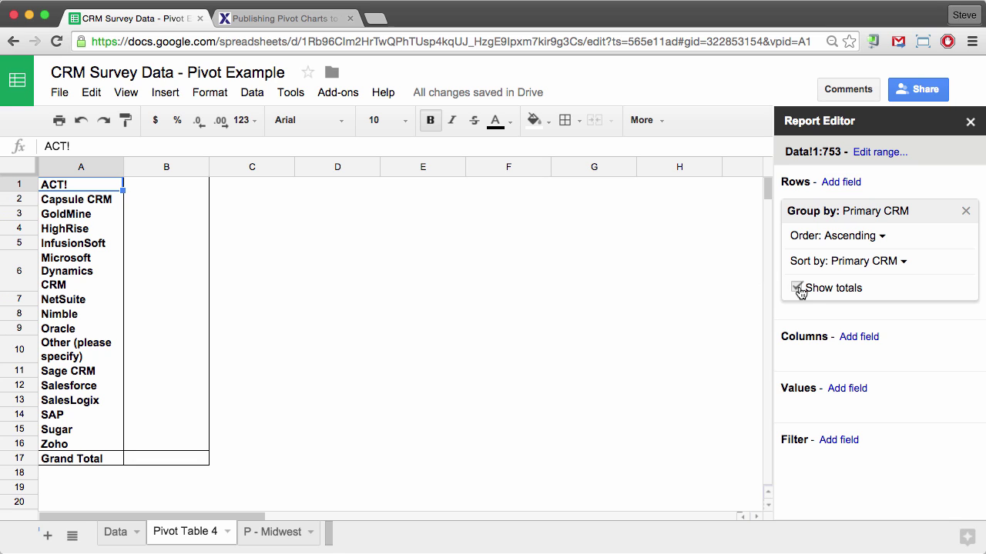
- Add How Satisfied? as the pivot columns with the column grand total turned off
left_click(864, 339)
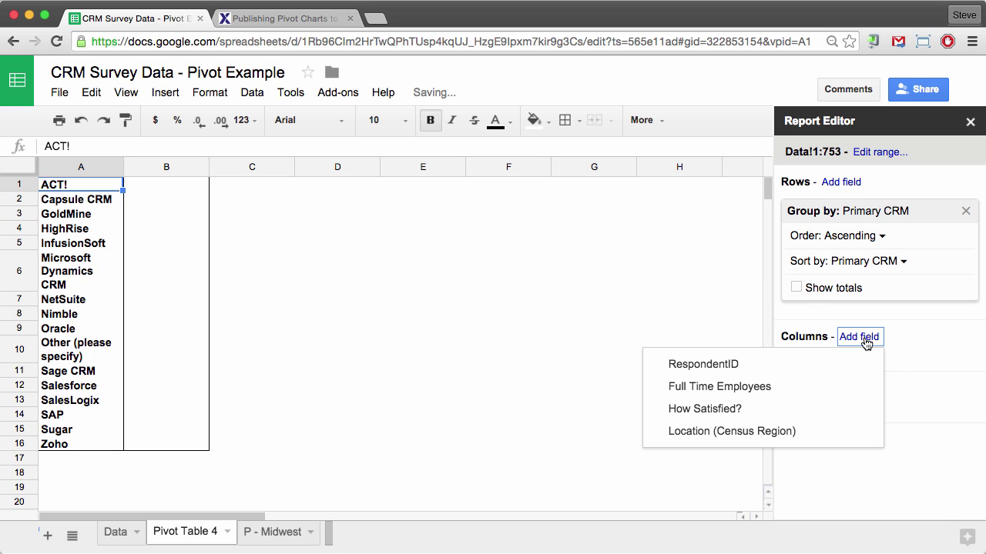
left_click(719, 411)
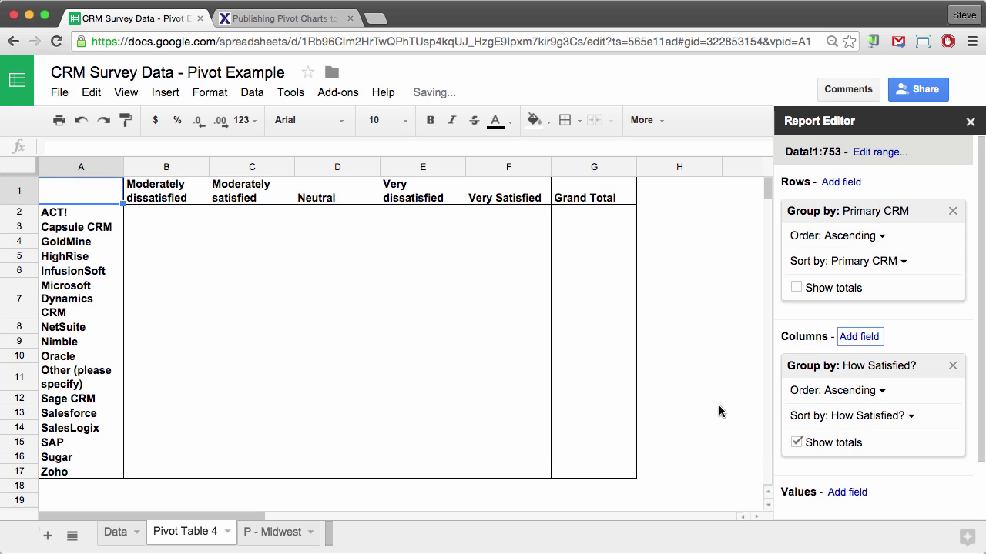
left_click(797, 442)
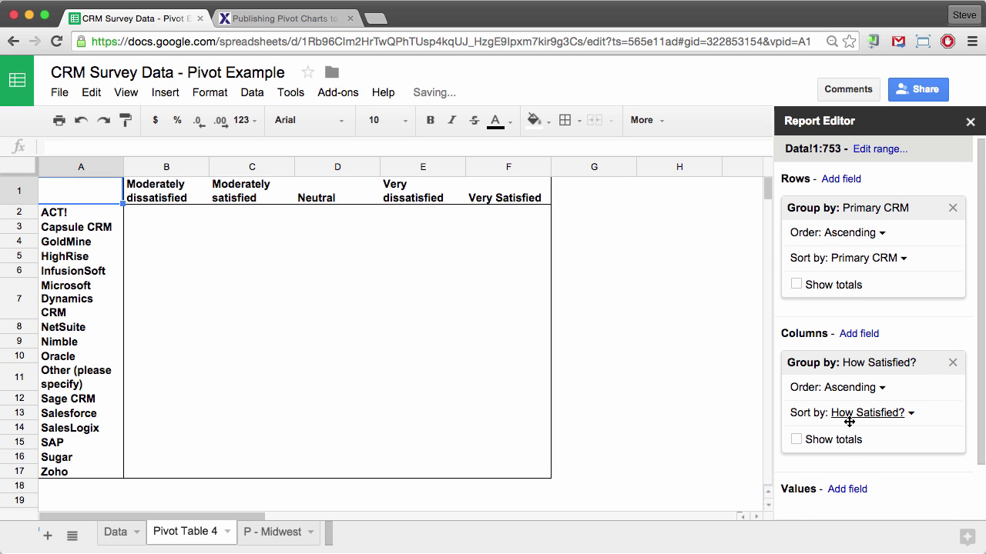
scroll(848, 422, "down", 2)
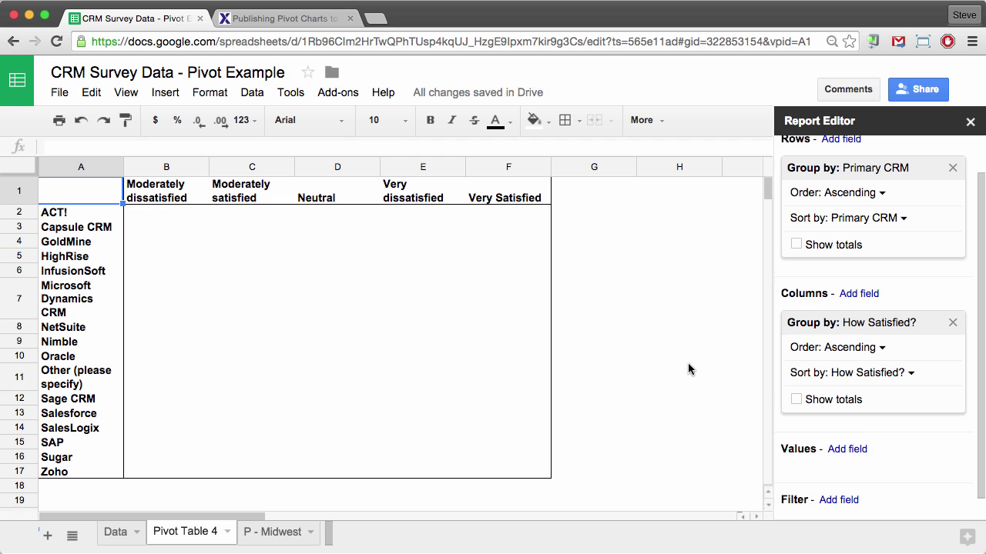
- Add How Satisfied? as the pivot values, summarized by COUNTA instead of SUM
left_click(853, 451)
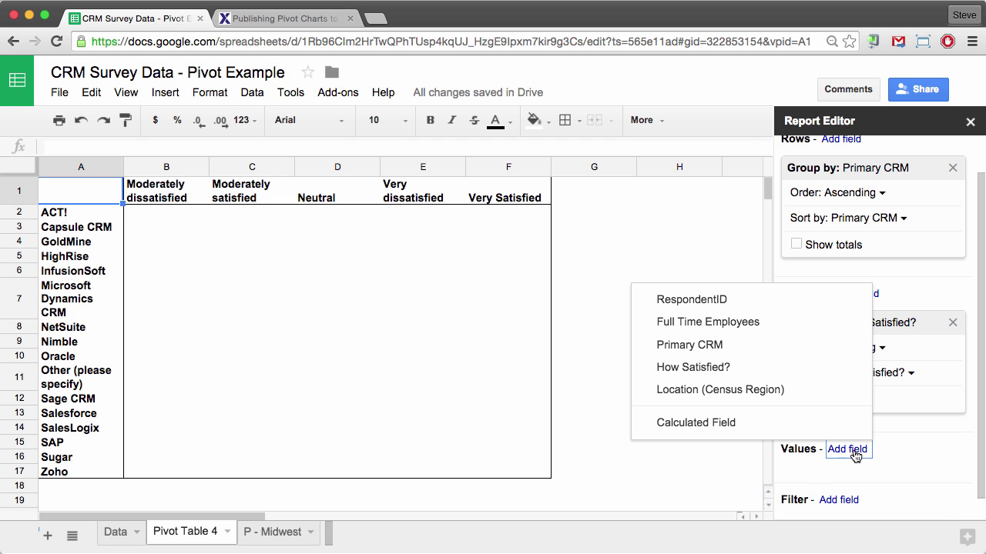
left_click(694, 367)
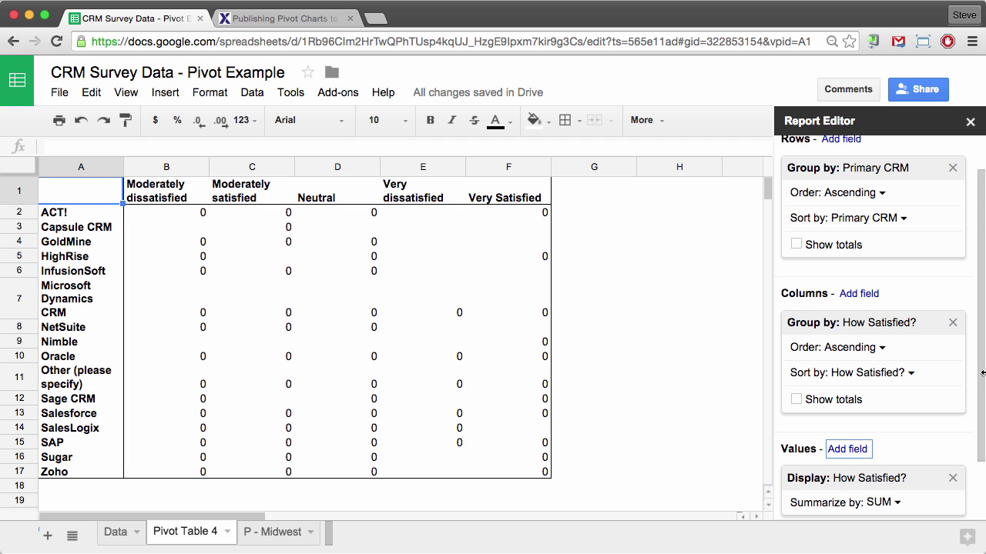
scroll(912, 397, "down", 2)
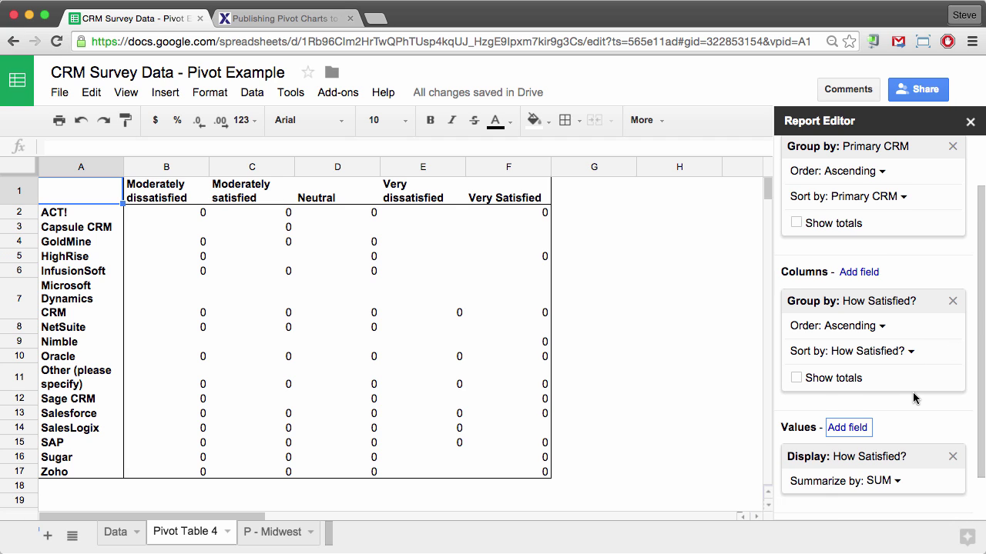
left_click(882, 452)
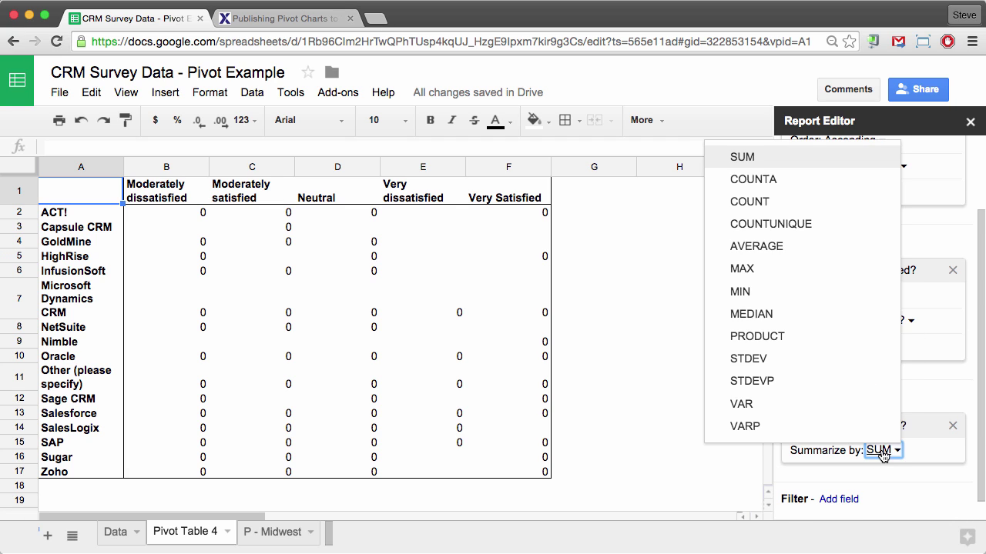
left_click(770, 180)
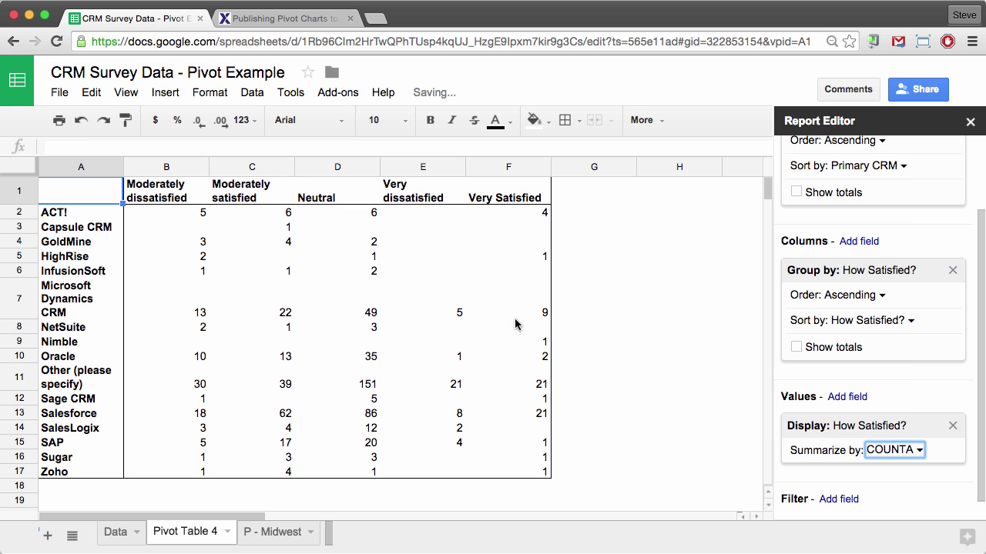
scroll(847, 433, "down", 1)
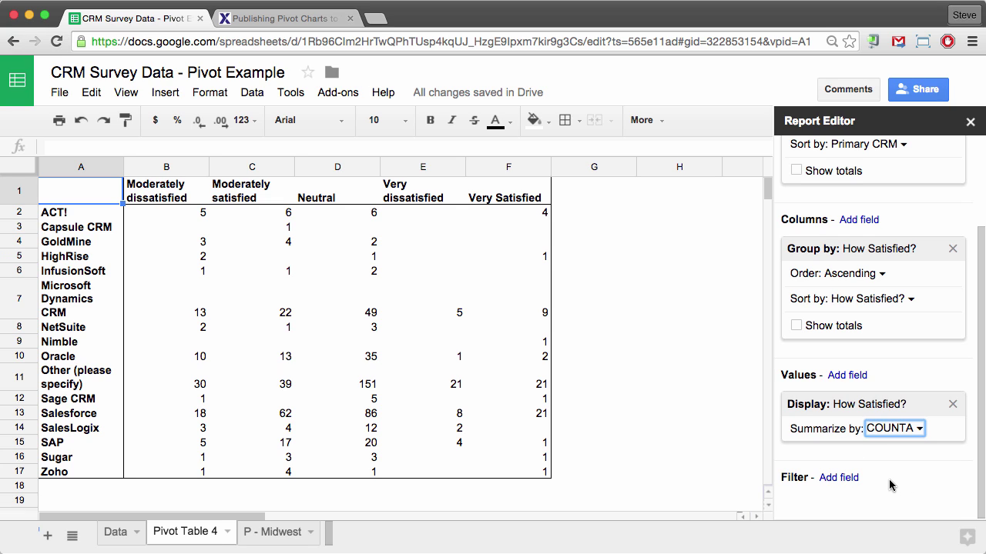
- Add a Primary CRM filter that keeps only Microsoft Dynamics CRM and Salesforce
left_click(848, 482)
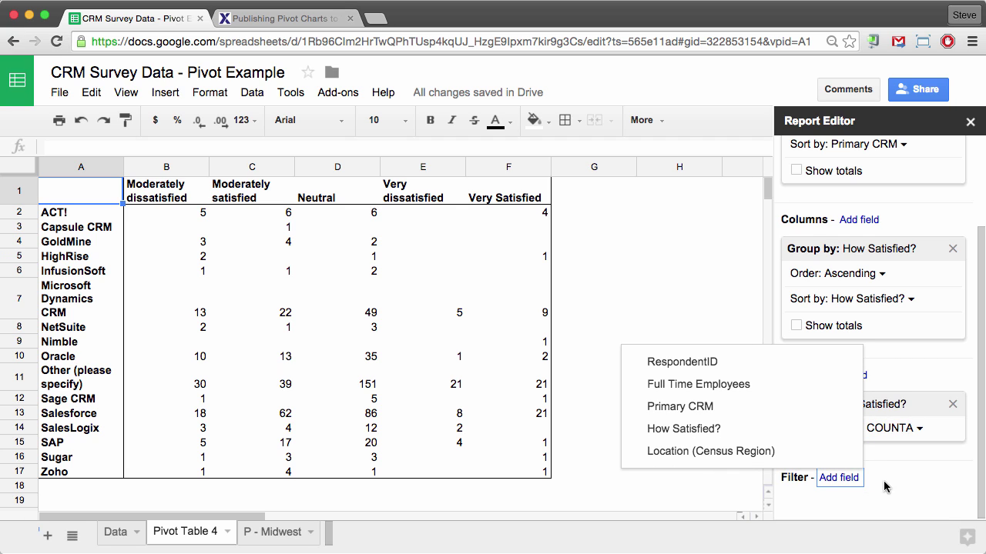
left_click(695, 406)
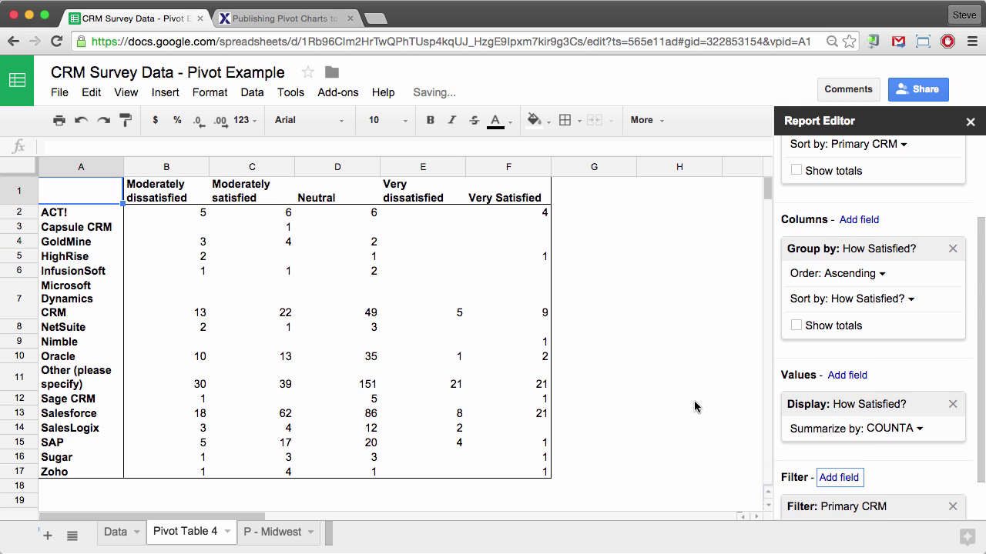
scroll(924, 454, "down", 2)
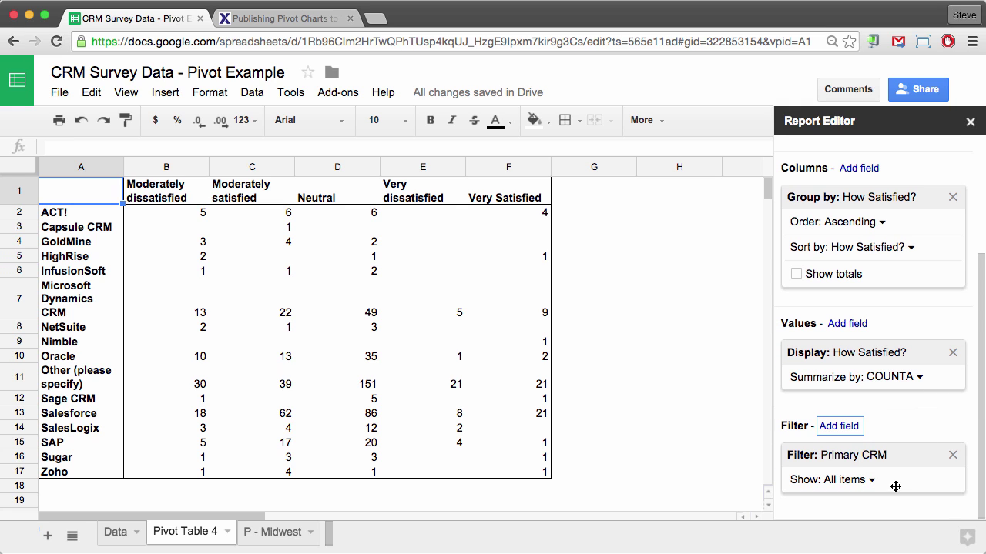
left_click(844, 481)
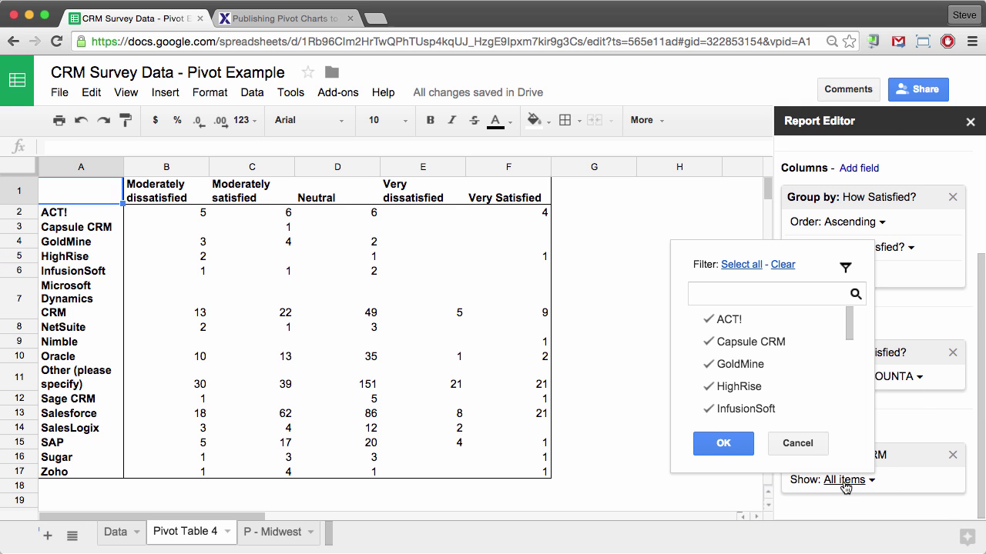
left_click(784, 265)
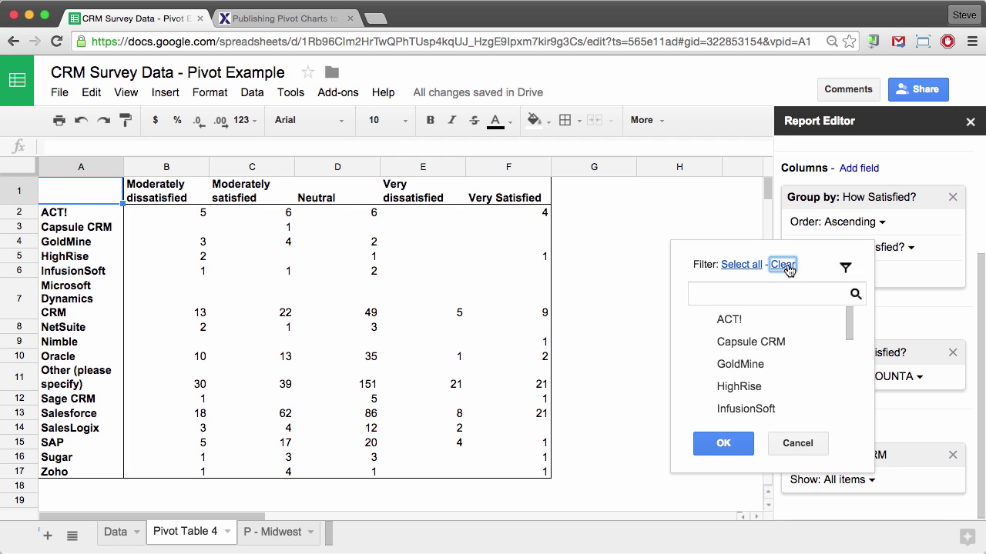
scroll(754, 373, "down", 2)
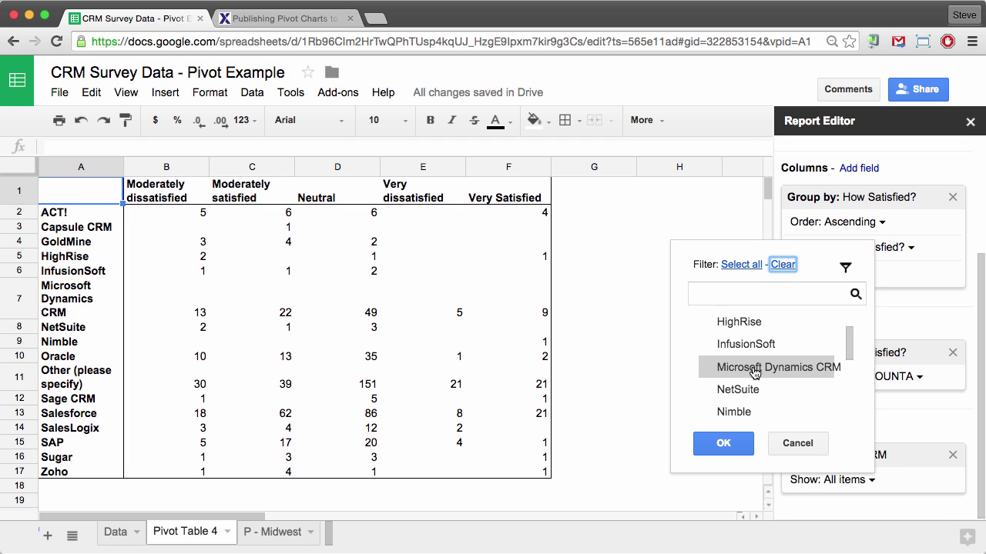
left_click(754, 373)
scroll(787, 379, "down", 1)
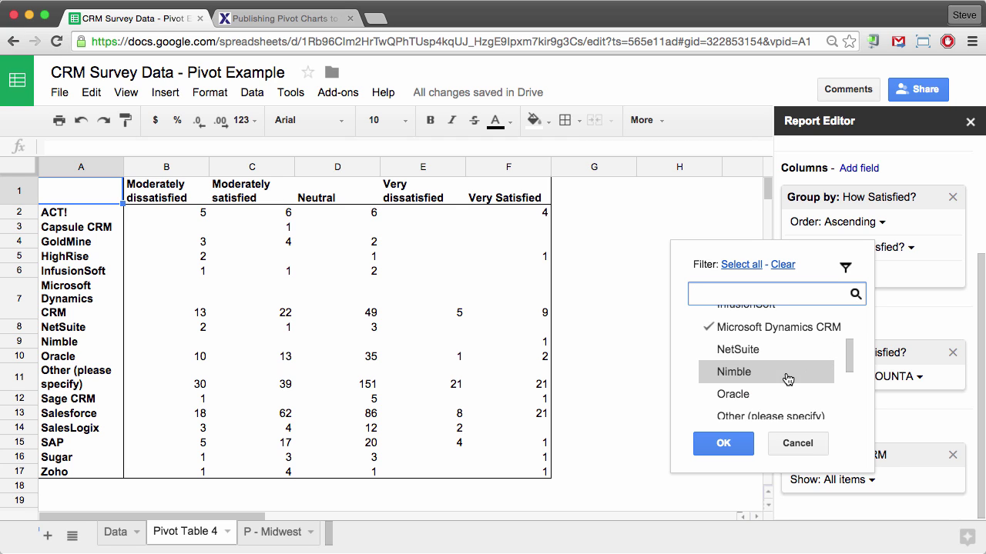
scroll(787, 379, "down", 3)
left_click(772, 411)
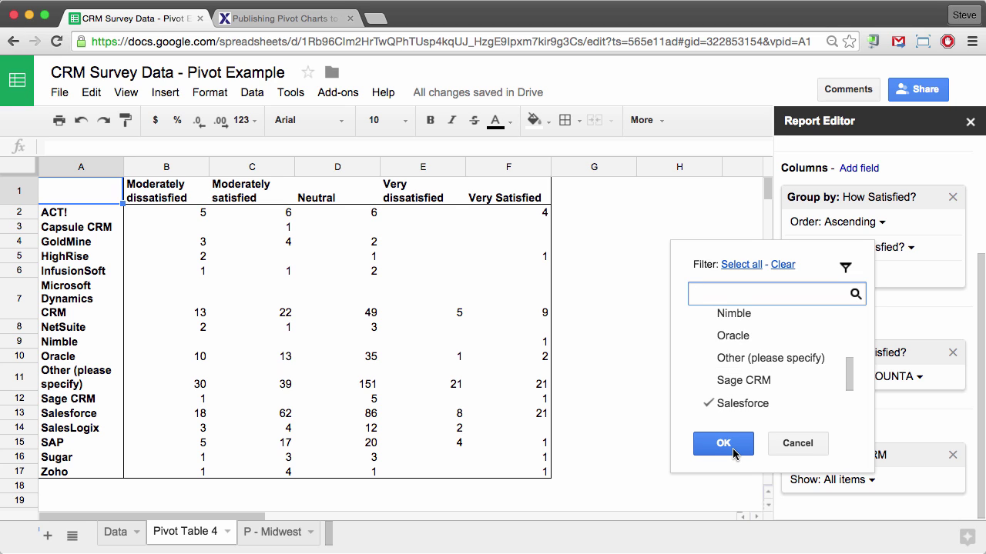
left_click(724, 444)
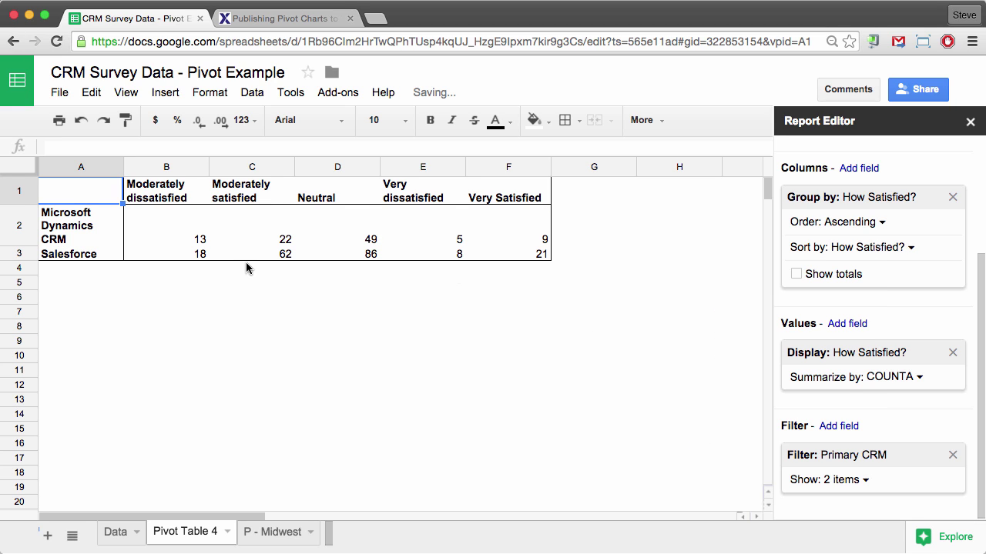
- Widen column A so 'Microsoft Dynamics CRM' fits on one line, then select cell B1
left_click_drag(122, 165, 203, 167)
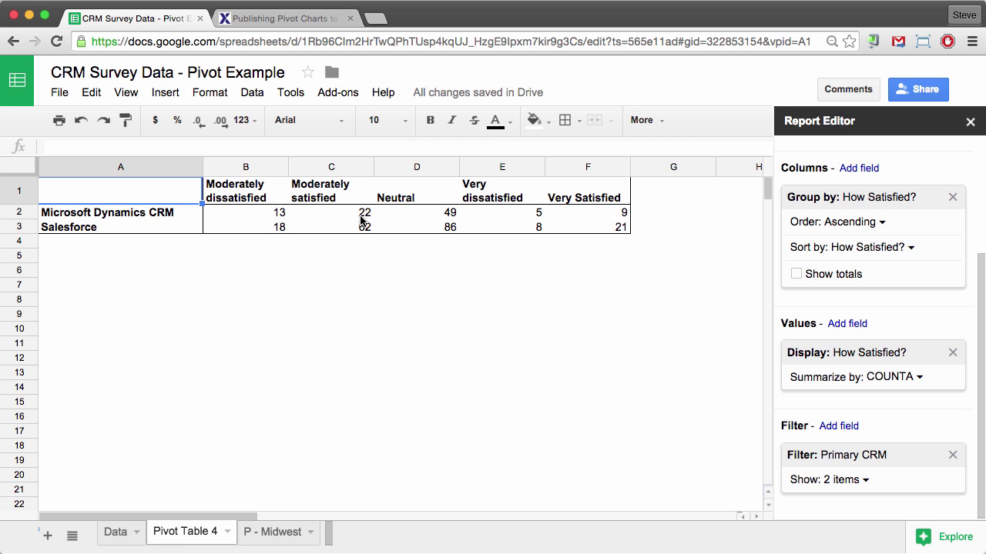
left_click(242, 199)
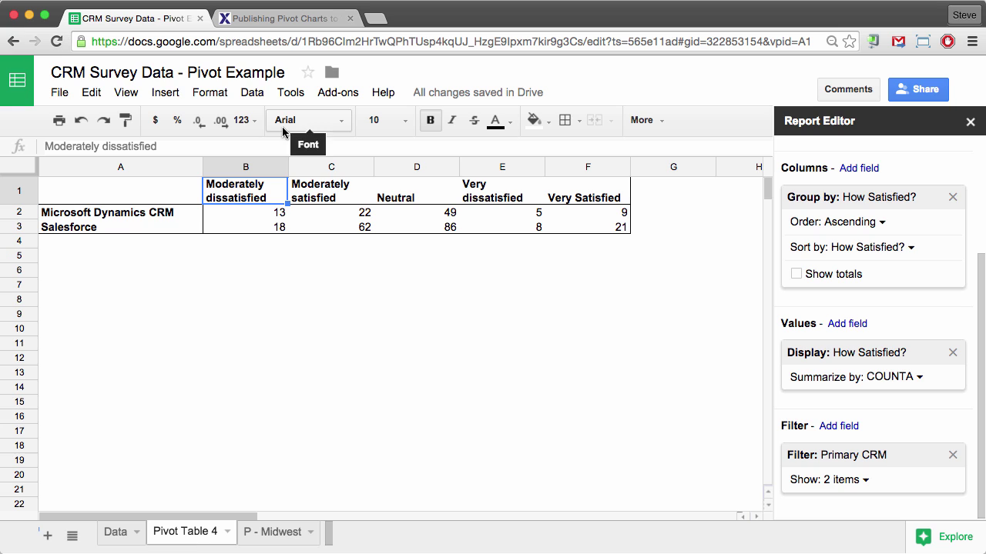
- Insert an area chart of the pivot data with stacking turned off
left_click(177, 94)
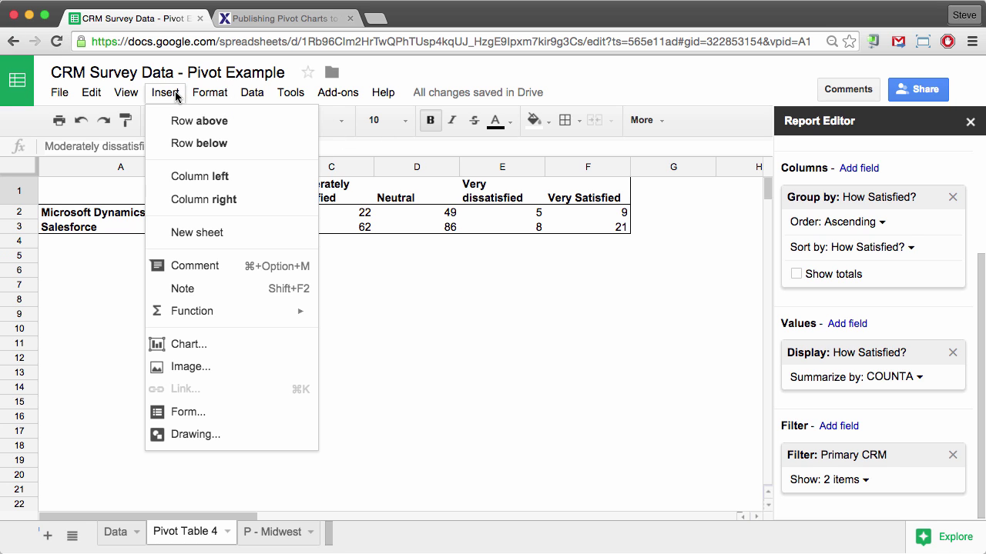
left_click(205, 352)
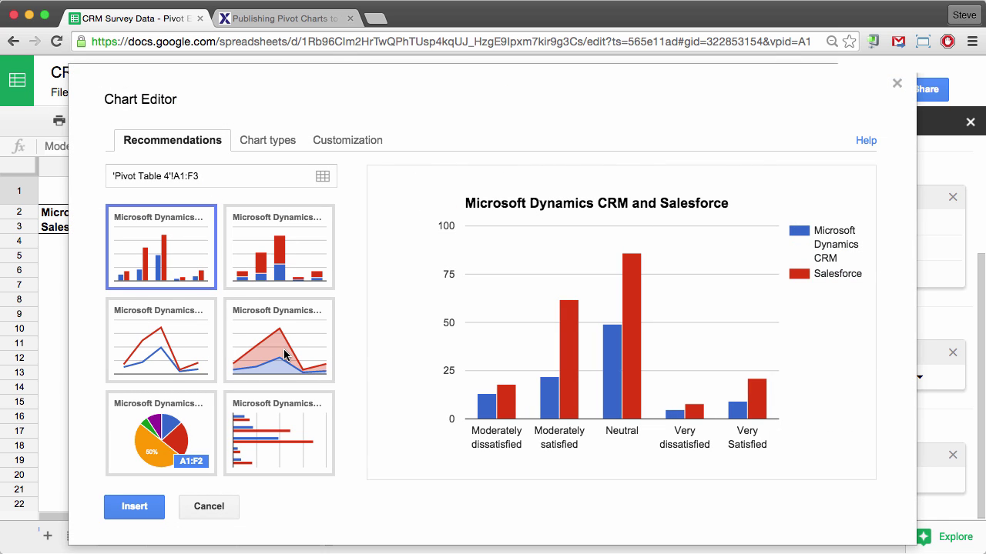
left_click(285, 353)
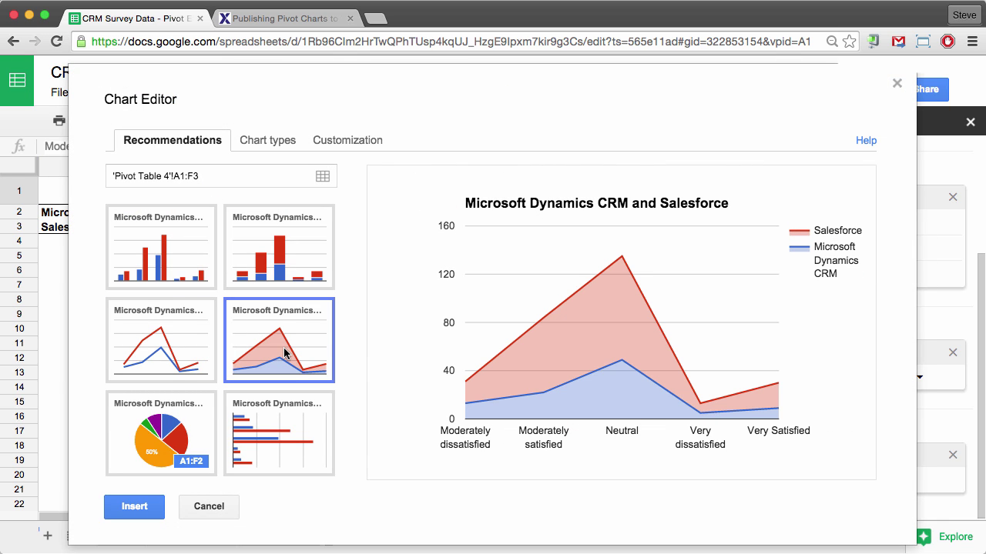
left_click(362, 145)
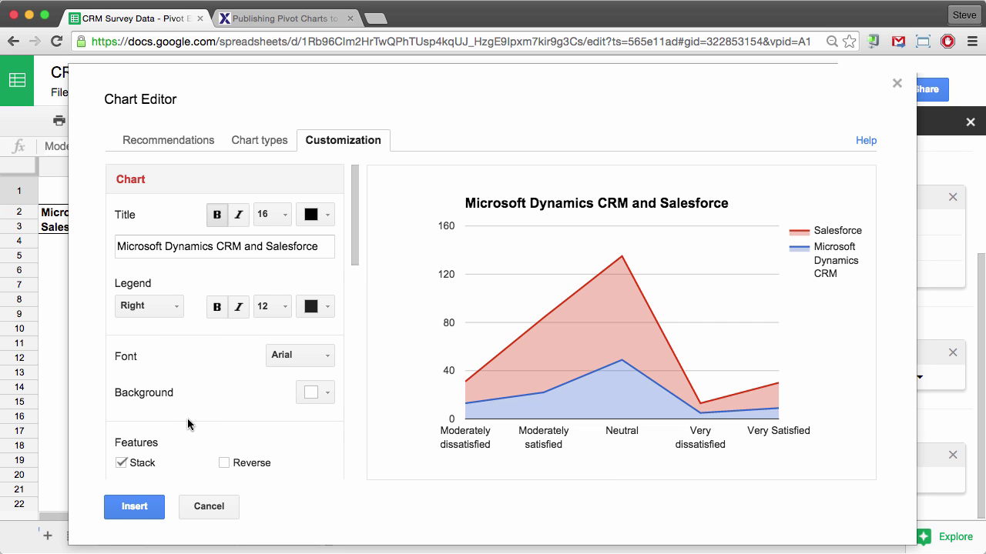
scroll(190, 423, "down", 1)
scroll(189, 424, "down", 1)
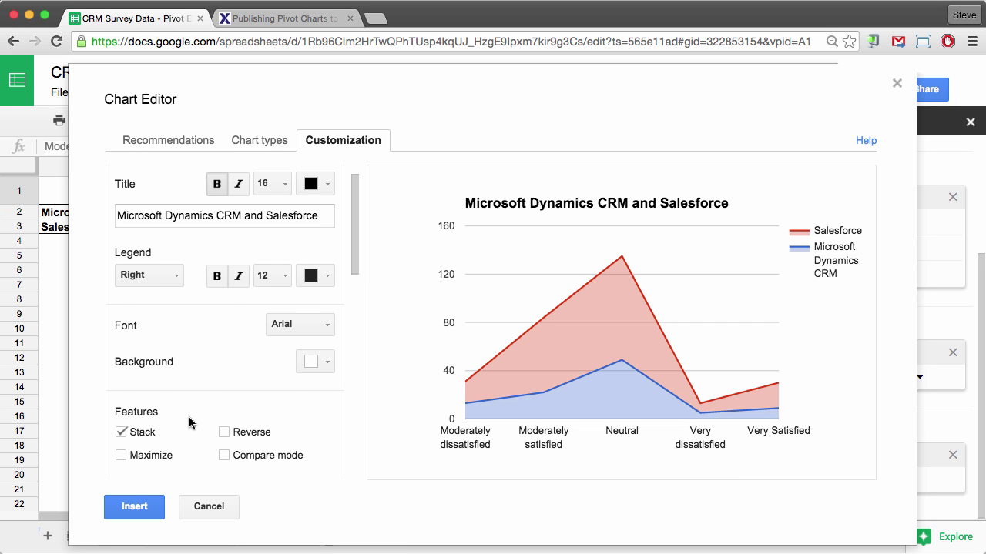
left_click(121, 430)
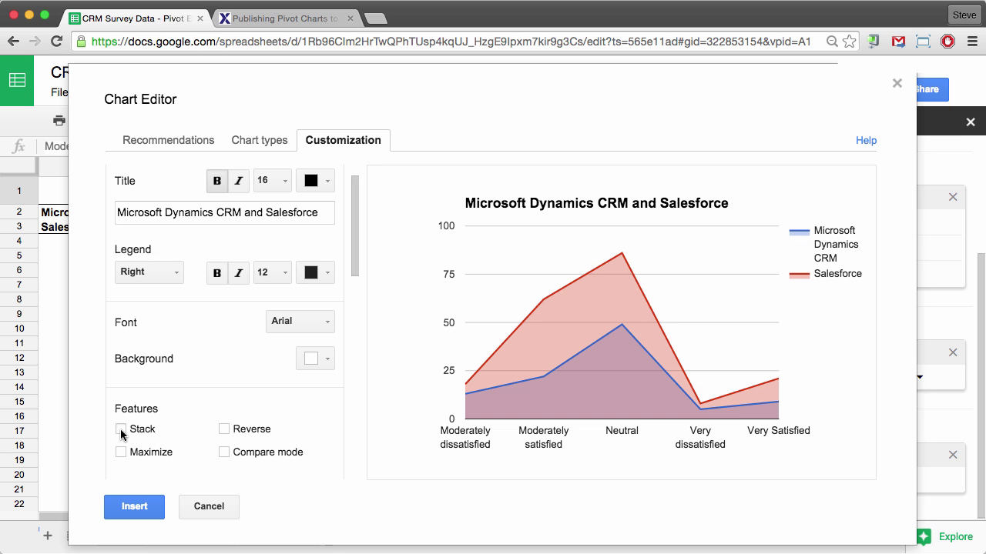
left_click(134, 506)
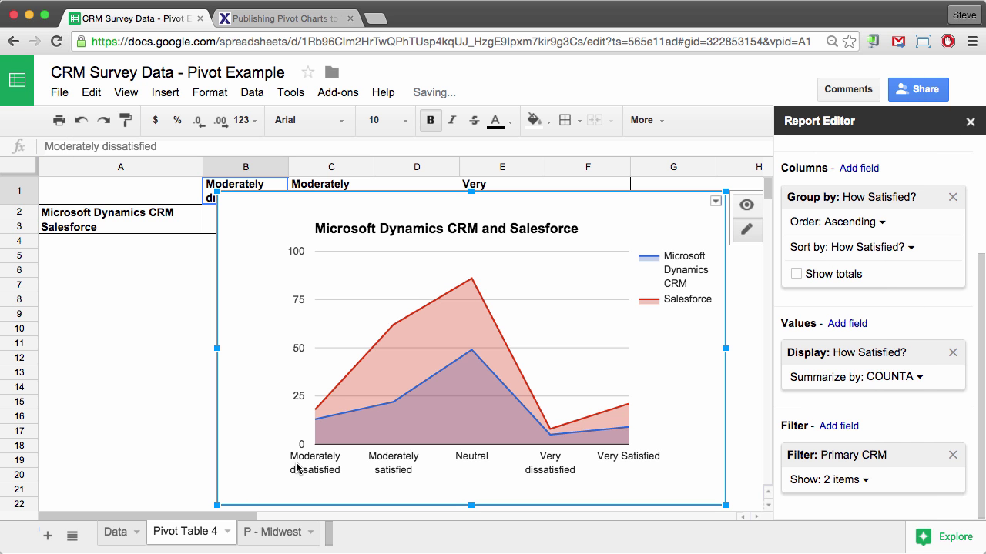
- Move the area chart below the pivot table, starting at column A, and select it
left_click_drag(617, 213, 445, 256)
scroll(615, 339, "down", 3)
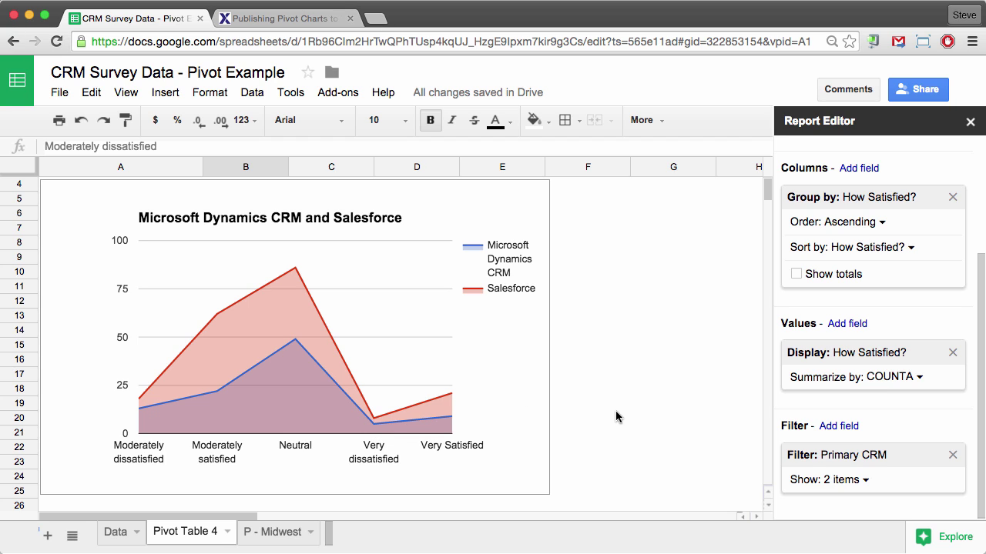
scroll(616, 412, "up", 2)
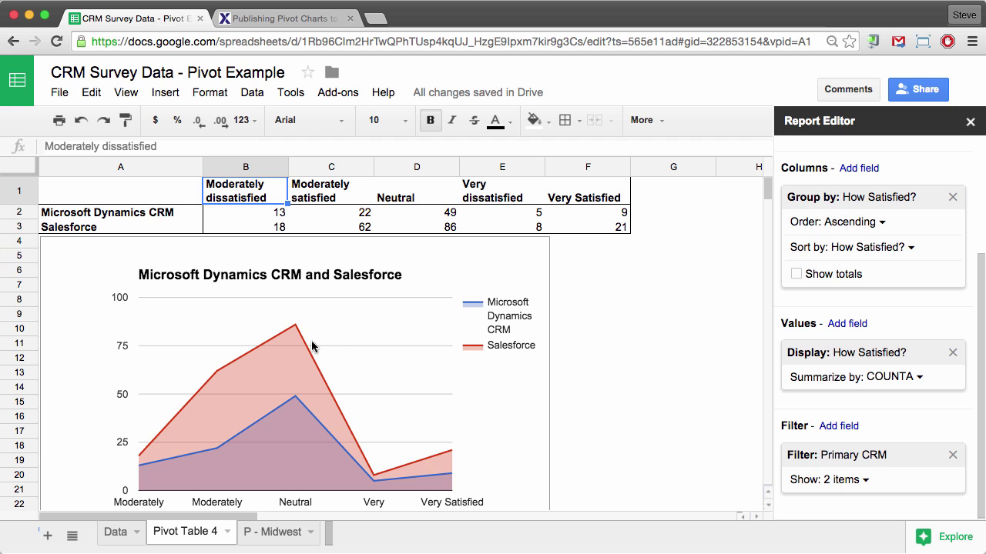
scroll(649, 336, "down", 3)
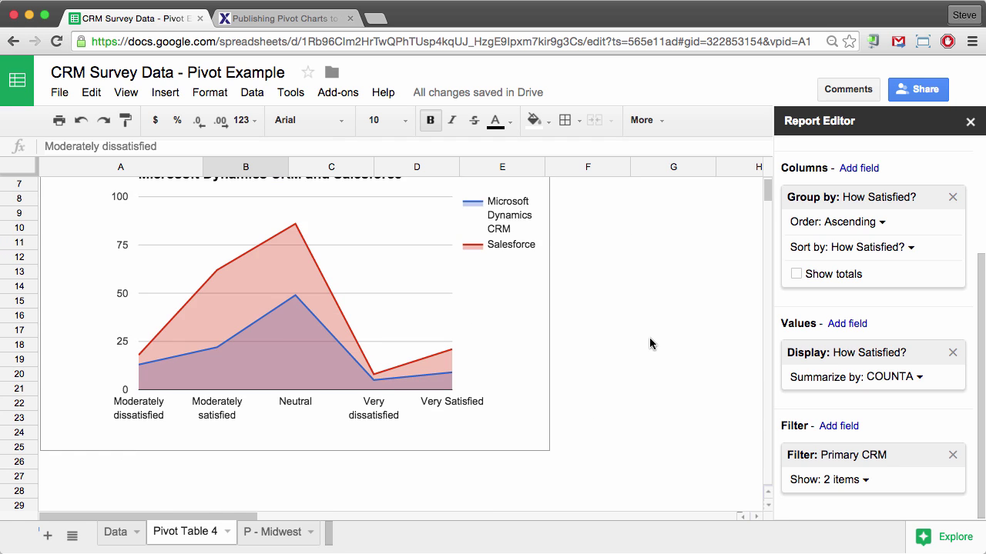
scroll(650, 337, "up", 3)
left_click(495, 267)
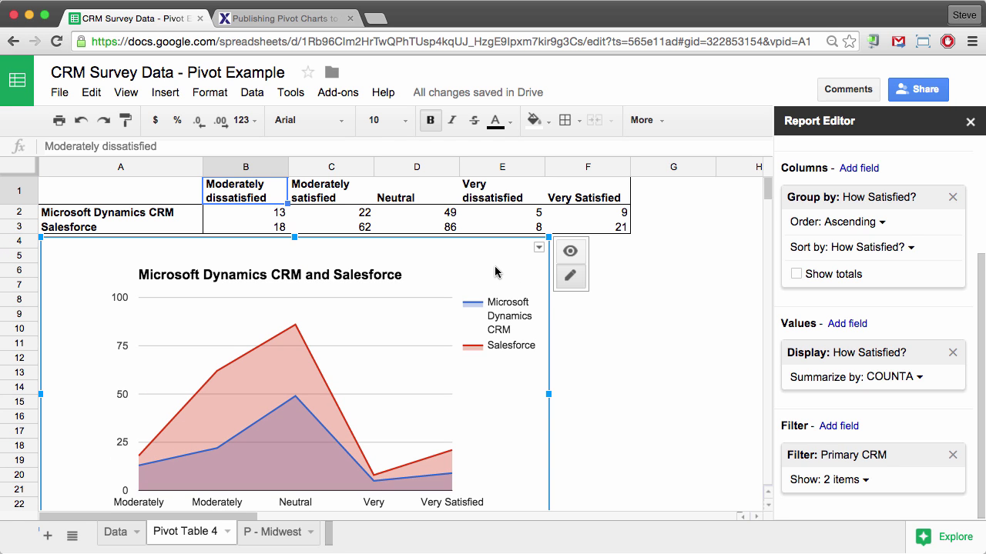
- Publish the chart to the web as an interactive embed and confirm publishing
left_click(539, 248)
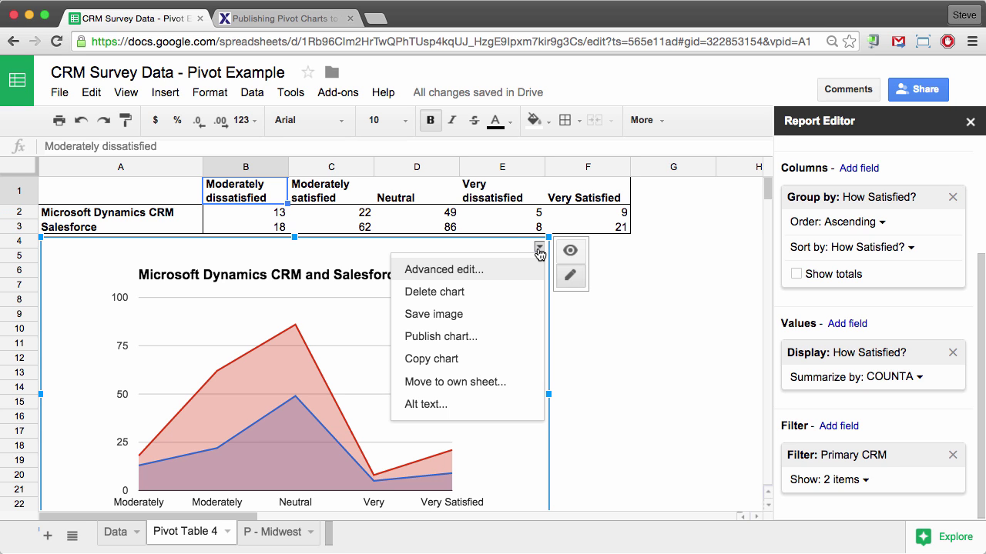
left_click(443, 337)
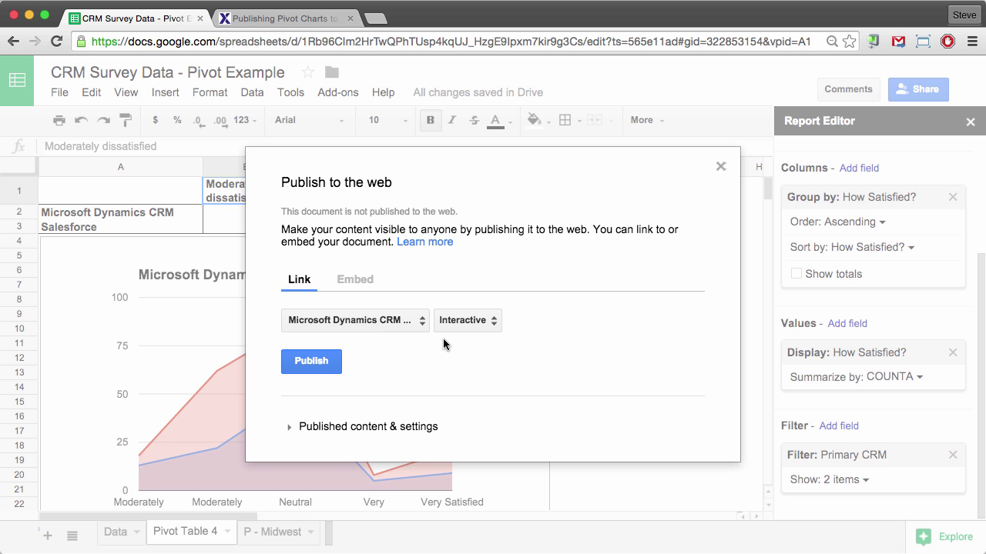
left_click(360, 290)
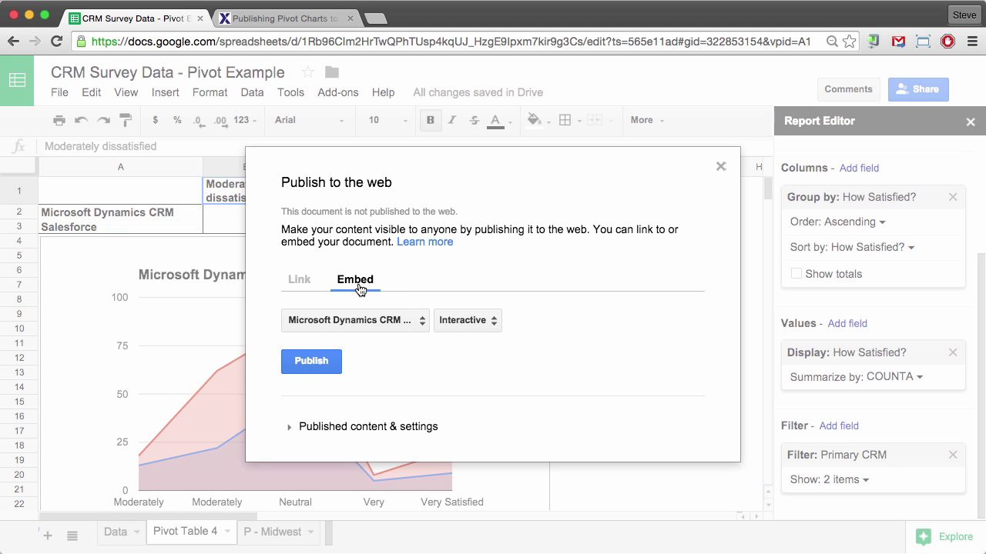
left_click(367, 321)
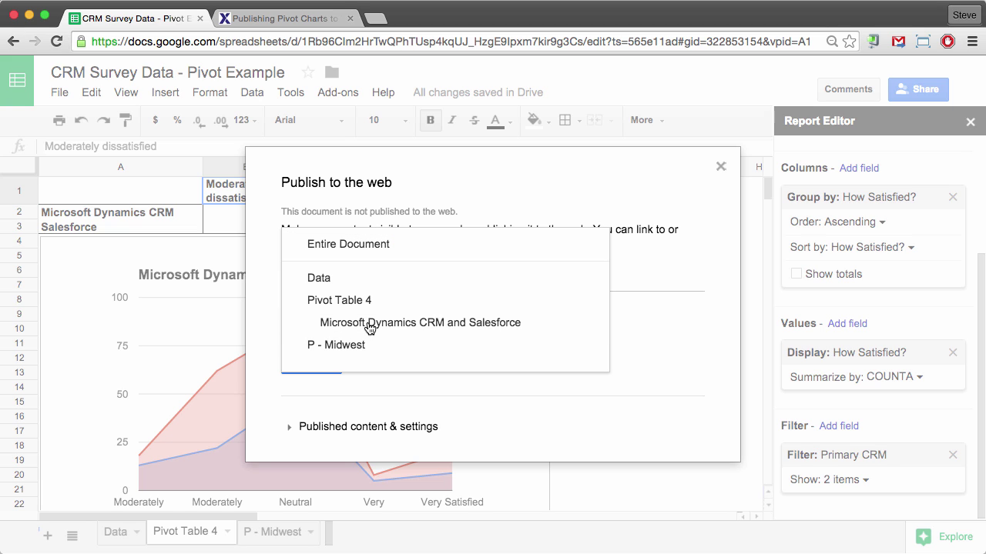
left_click(647, 312)
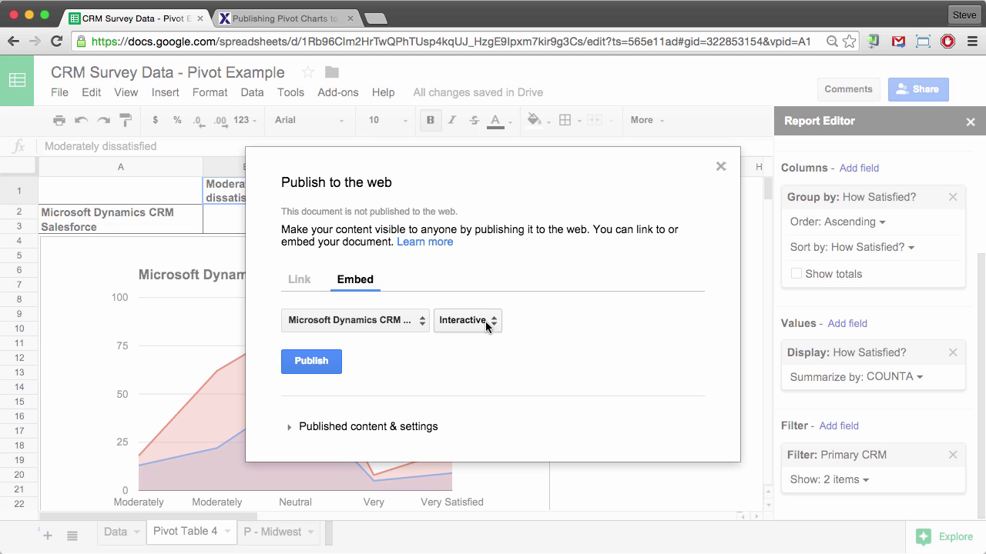
left_click(325, 377)
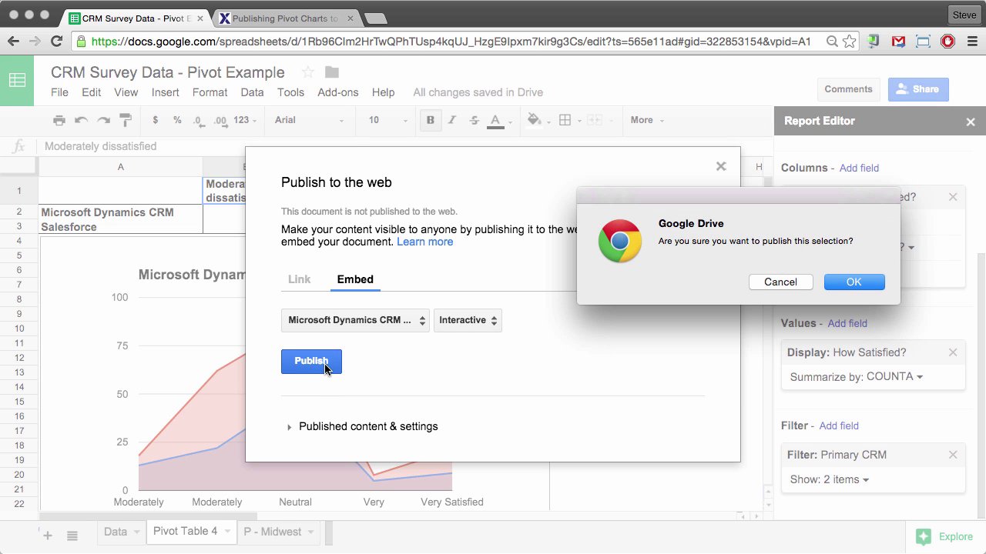
left_click(837, 285)
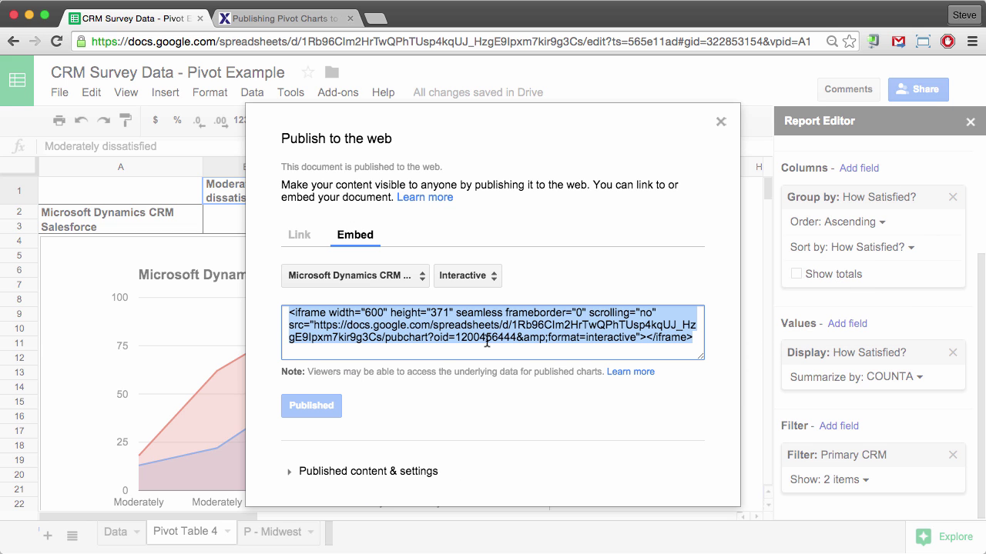